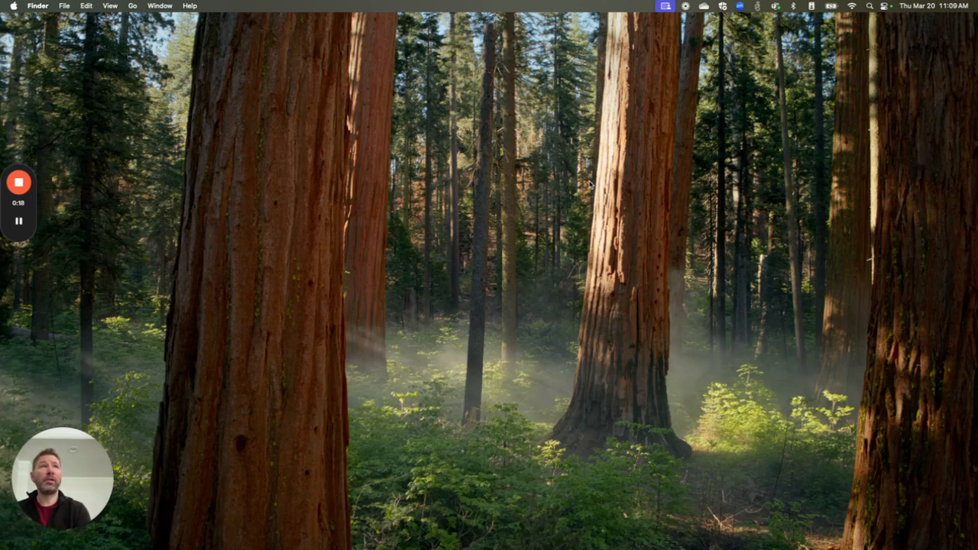
# Switch to the full-screen Edge browser showing the Jira Help Center home page.
pyautogui.hotkey('ctrl', 'Right')
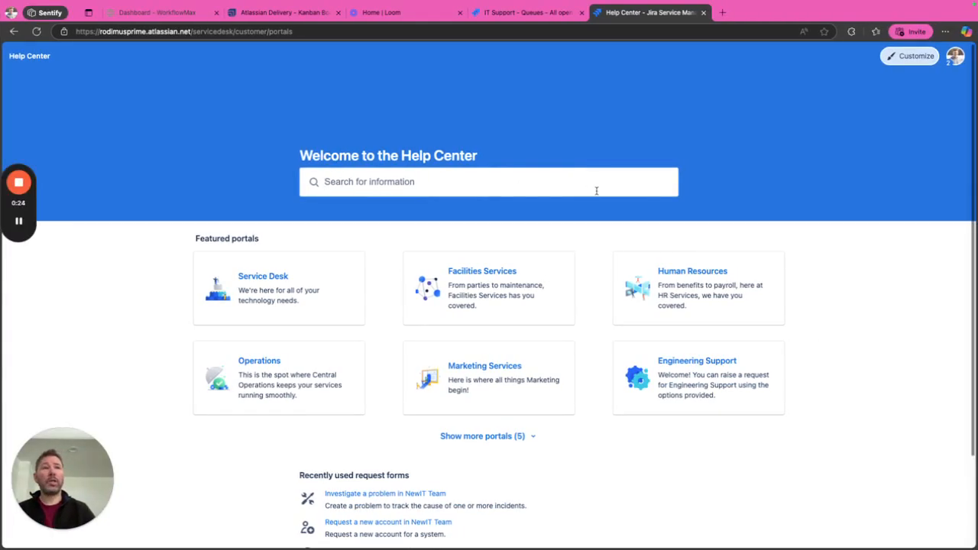
# Open the profile avatar menu at the top right of the Help Center.
pyautogui.scroll(-1, 627, 237)
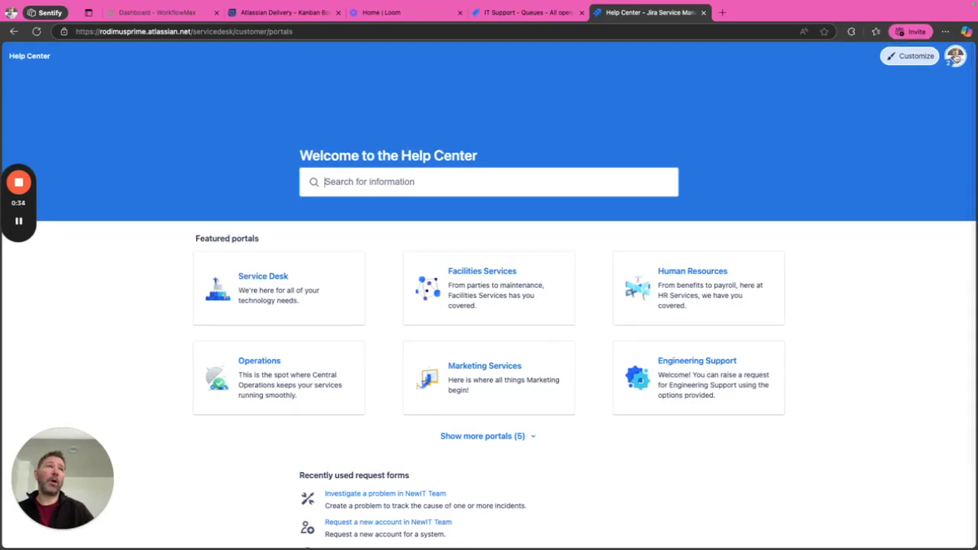
pyautogui.click(956, 57)
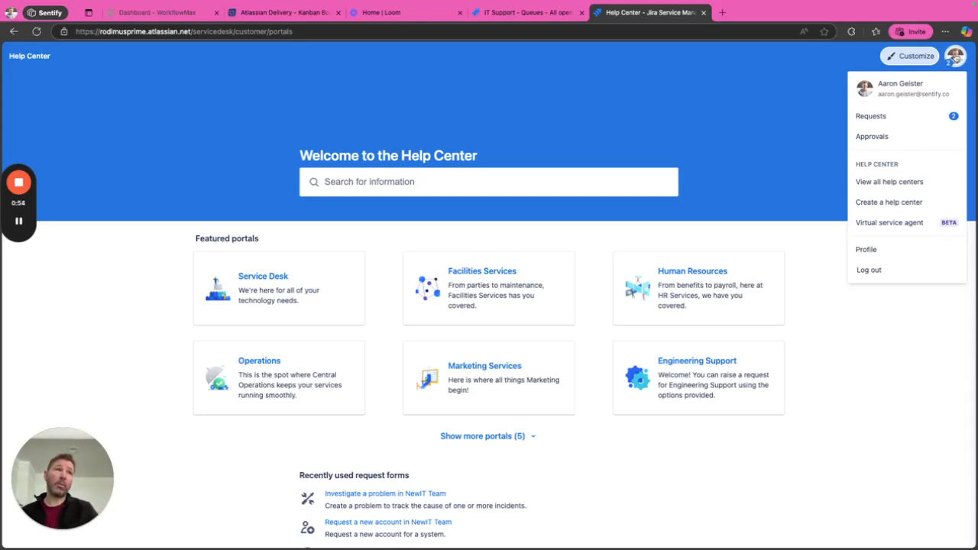
# Choose View all help centers from the profile menu.
pyautogui.click(891, 182)
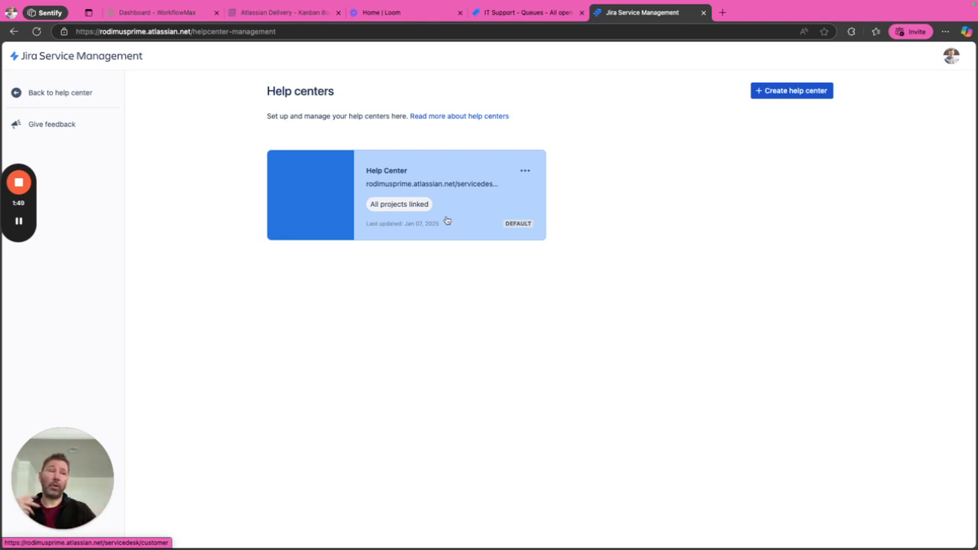
# Create a new help center 'Customer Support Services' using the URL slug 'customersupport'.
pyautogui.click(788, 92)
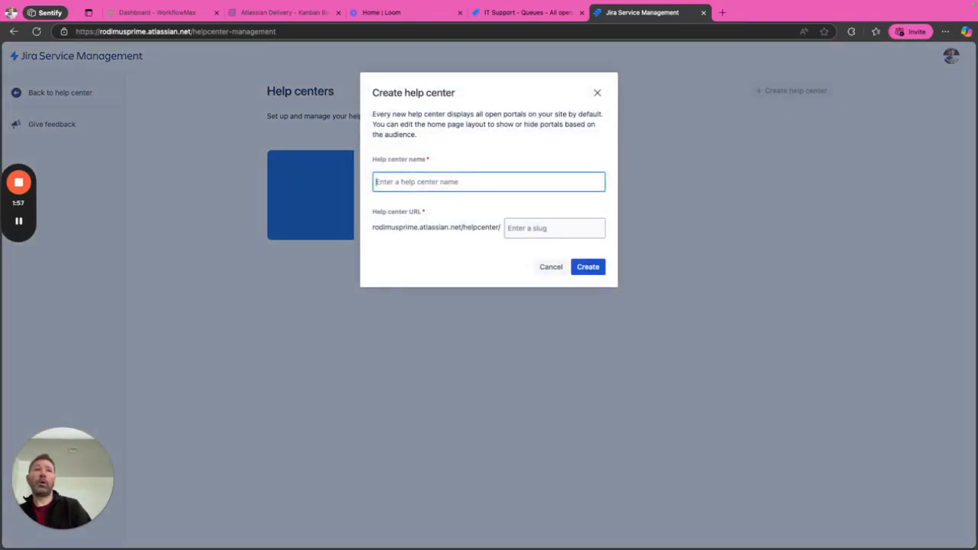
pyautogui.write('Customer Support SERV')
pyautogui.press('BackSpace')
pyautogui.press('BackSpace')
pyautogui.press('BackSpace')
pyautogui.write('erbi')
pyautogui.press('BackSpace')
pyautogui.press('BackSpace')
pyautogui.write('vices')
pyautogui.click(566, 227)
pyautogui.write('support')
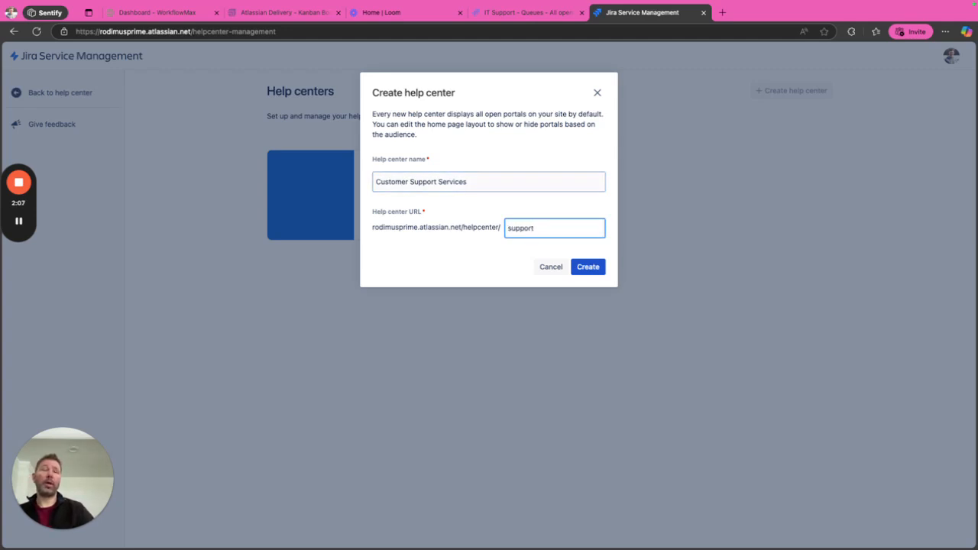
pyautogui.press('BackSpace')
pyautogui.press('BackSpace')
pyautogui.press('BackSpace')
pyautogui.press('BackSpace')
pyautogui.press('BackSpace')
pyautogui.press('BackSpace')
pyautogui.press('BackSpace')
pyautogui.write('cust')
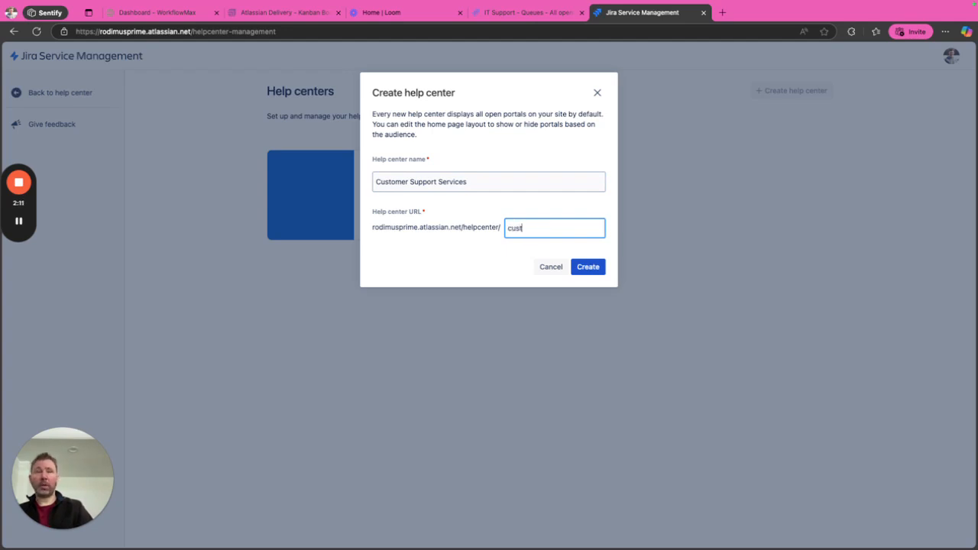
pyautogui.write('omersupport')
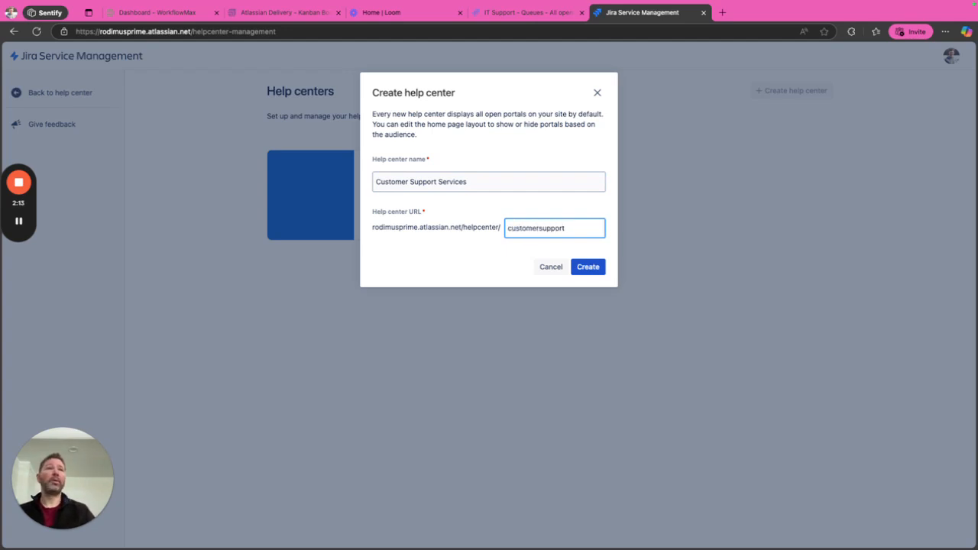
pyautogui.click(592, 271)
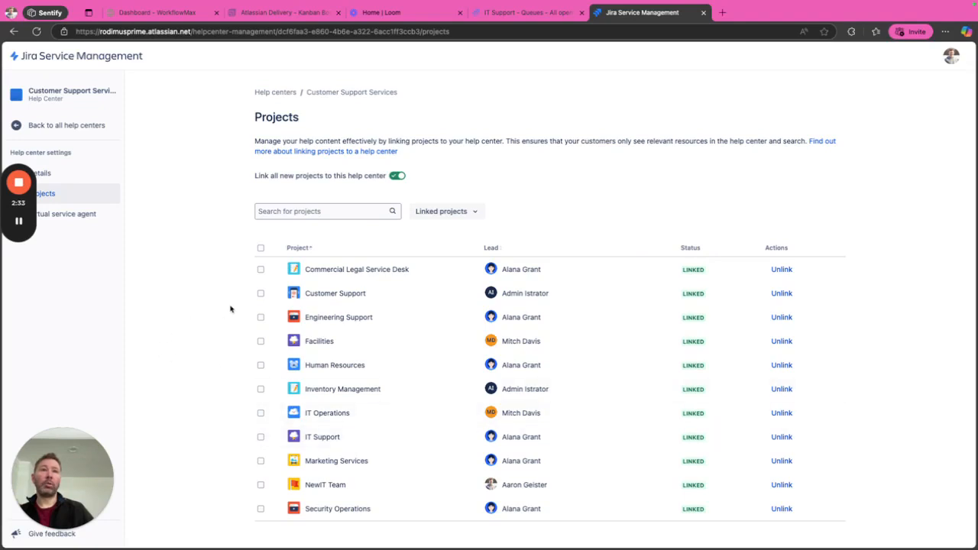
# Unlink the ten other projects so only Customer Support stays linked.
pyautogui.click(261, 293)
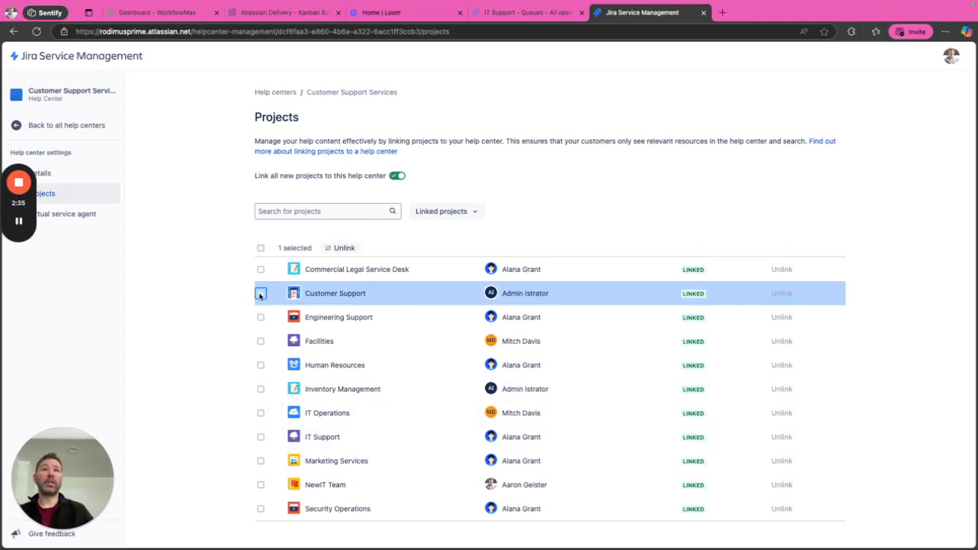
pyautogui.click(260, 248)
pyautogui.click(261, 295)
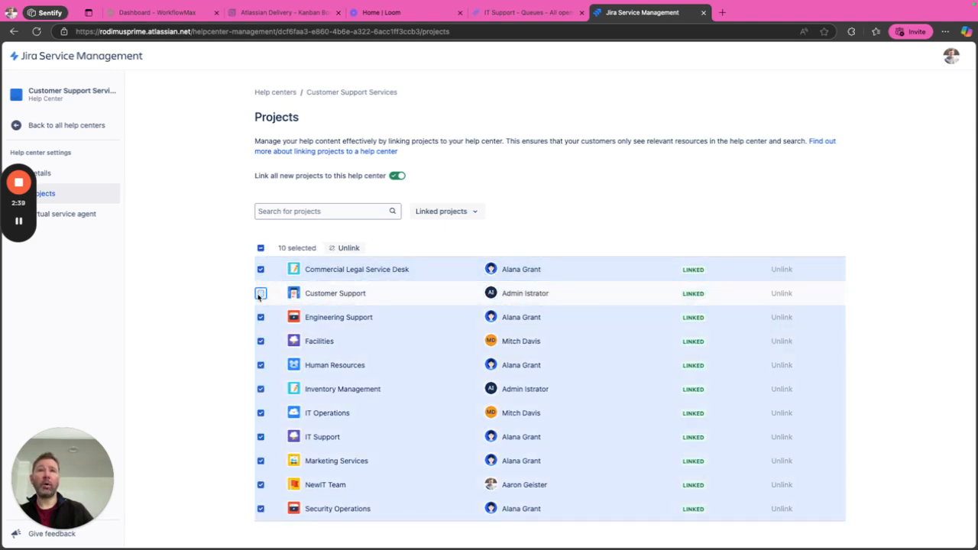
pyautogui.click(348, 248)
pyautogui.click(523, 147)
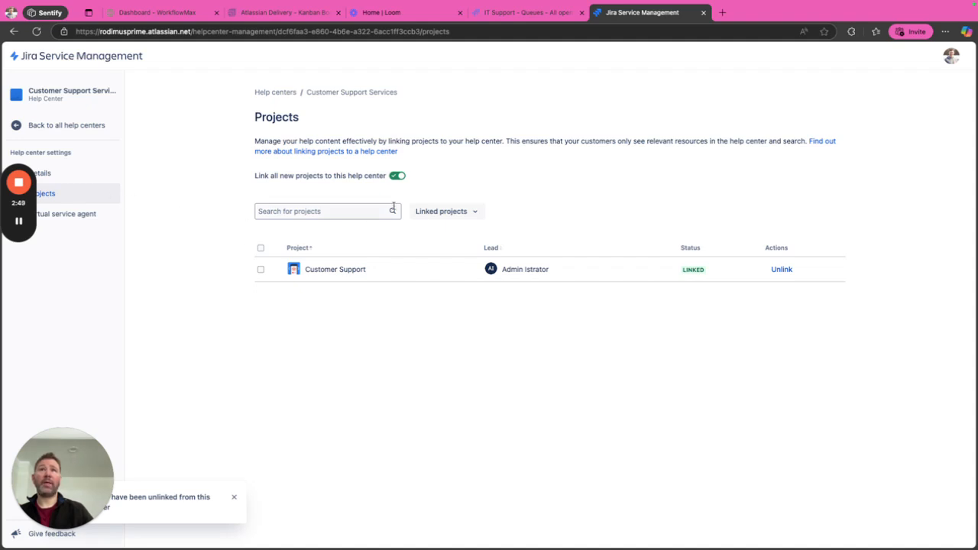
# Review the Details and Virtual service agent settings, then return to all help centers.
pyautogui.click(91, 175)
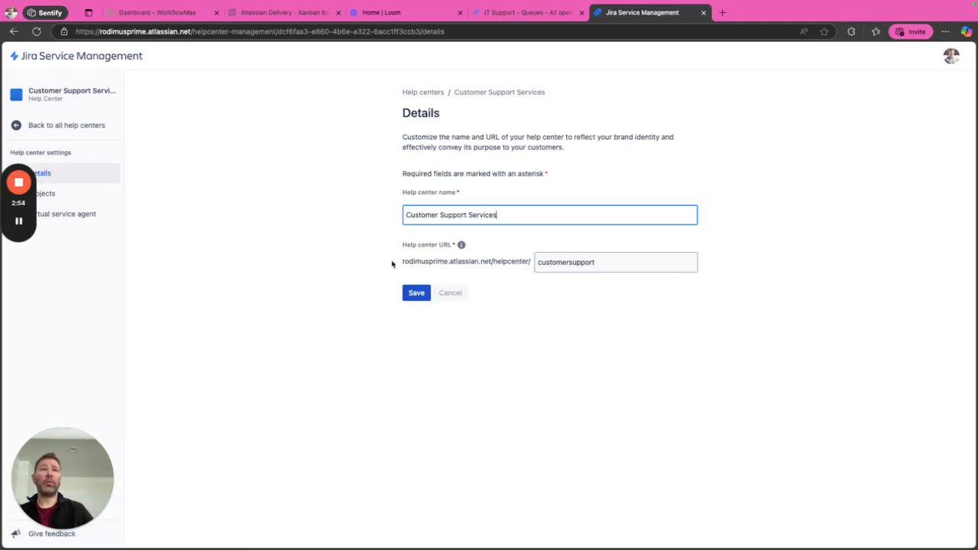
pyautogui.moveTo(401, 262); pyautogui.dragTo(622, 312)
pyautogui.click(622, 313)
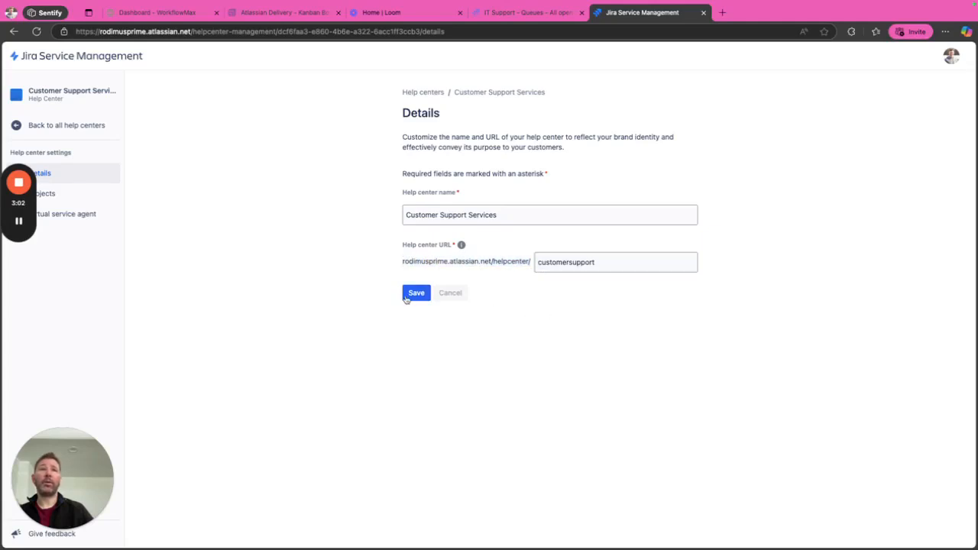
pyautogui.click(99, 214)
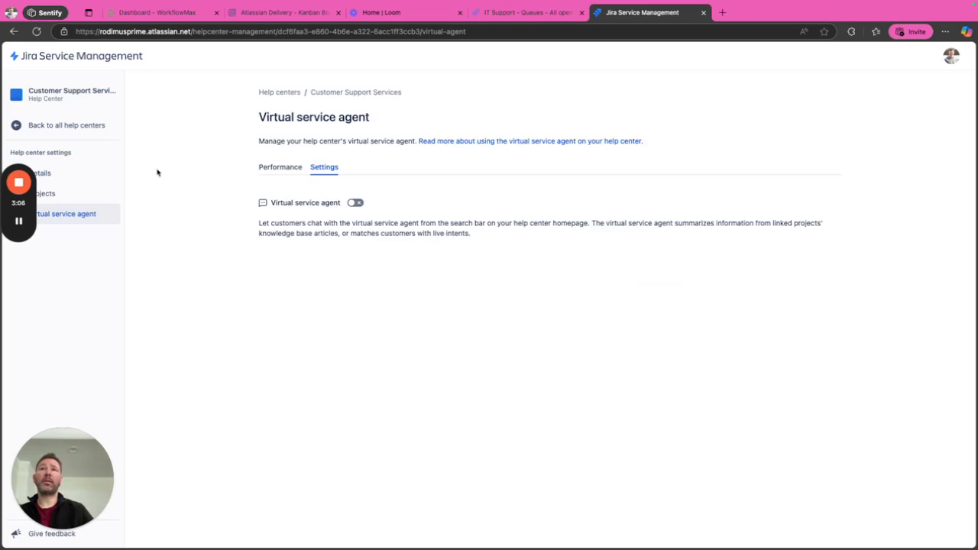
pyautogui.click(76, 128)
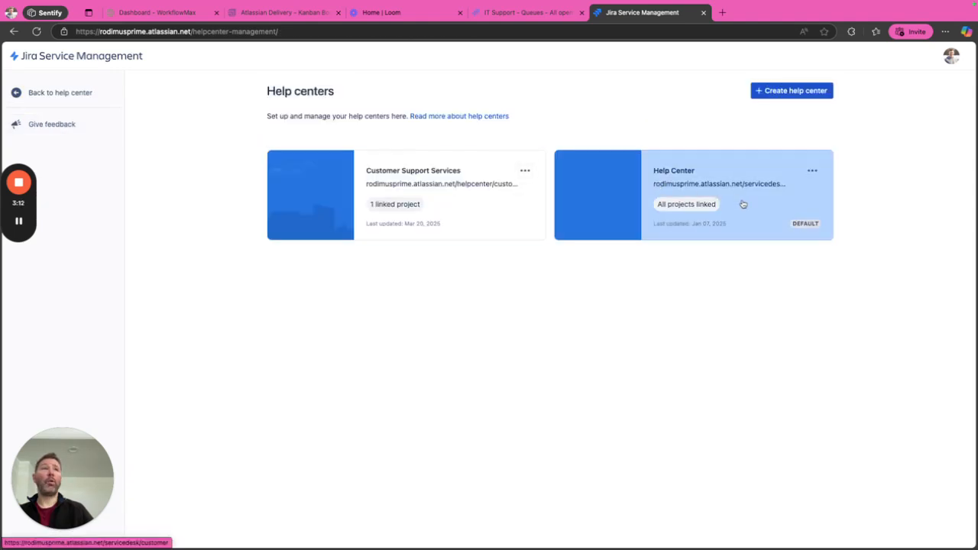
# From the default Help Center's help centers list, open the Customer Support Services card.
pyautogui.click(788, 179)
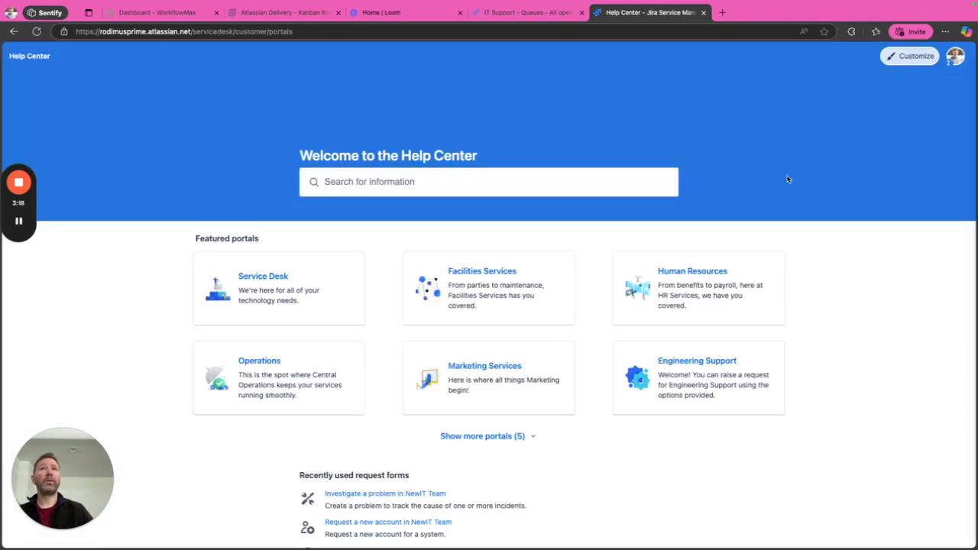
pyautogui.click(956, 56)
pyautogui.click(928, 183)
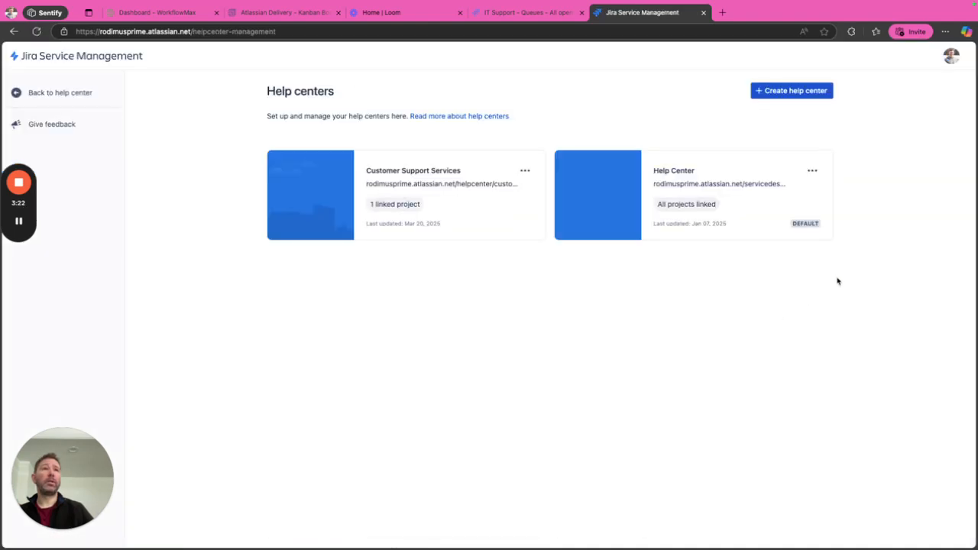
pyautogui.click(472, 175)
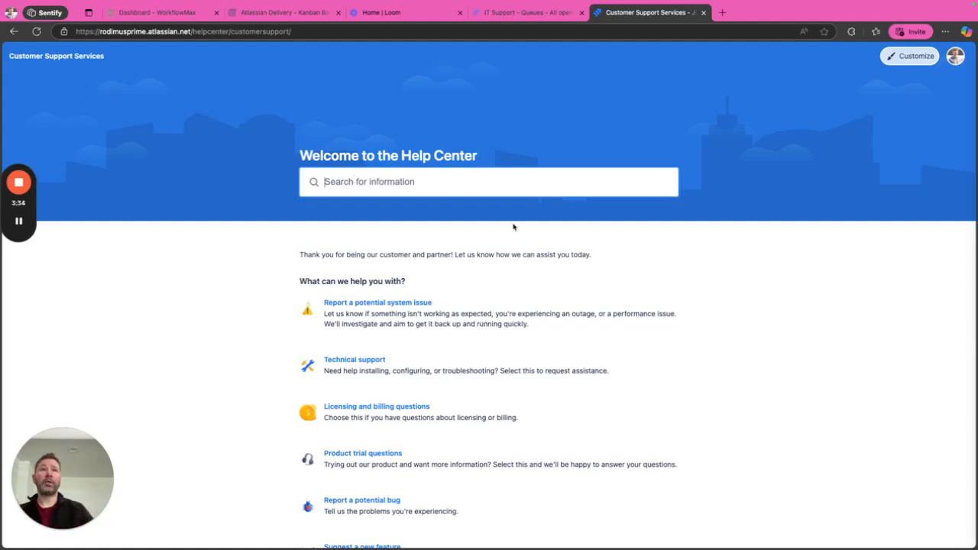
# Look over the Customer Support Services home page, then open its Customize options.
pyautogui.scroll(-3, 561, 304)
pyautogui.scroll(-2, 561, 304)
pyautogui.scroll(5, 517, 273)
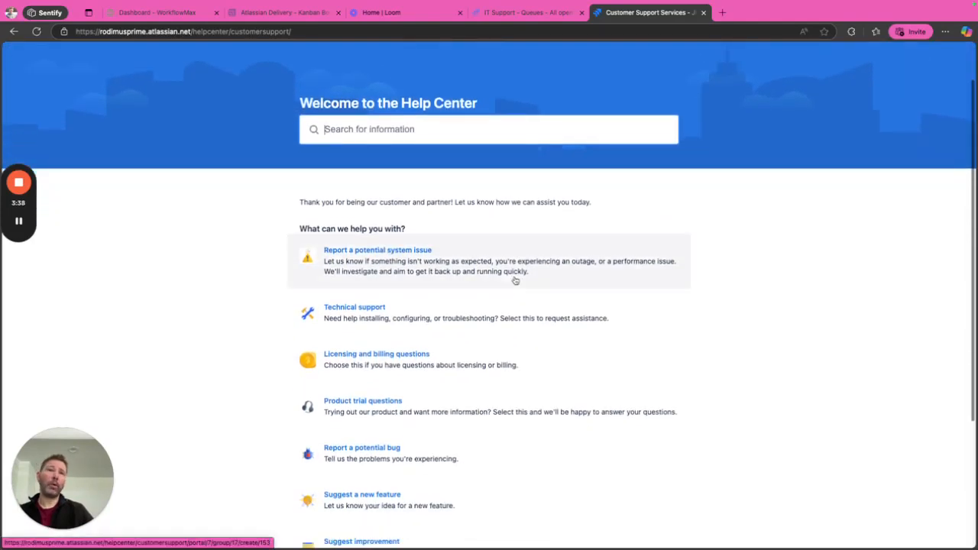
pyautogui.scroll(-2, 516, 282)
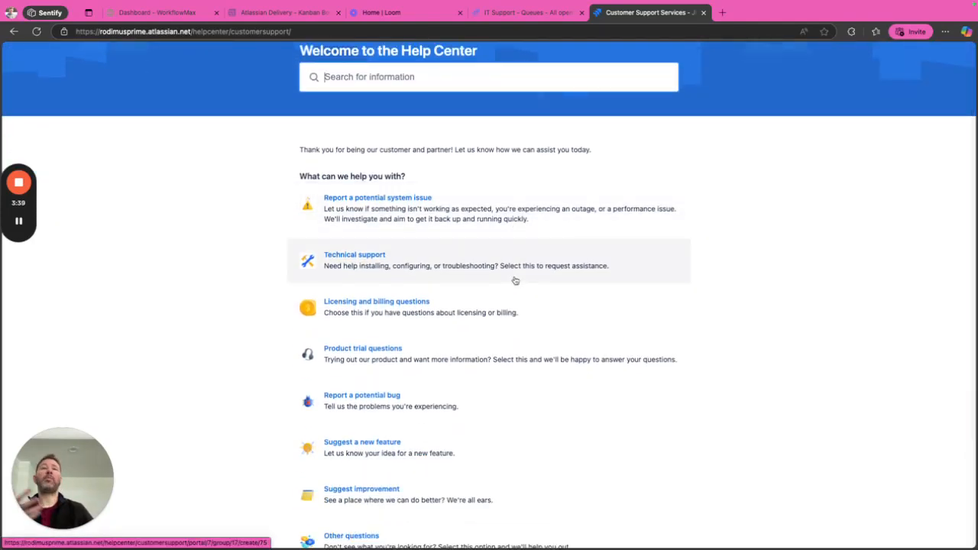
pyautogui.scroll(2, 516, 281)
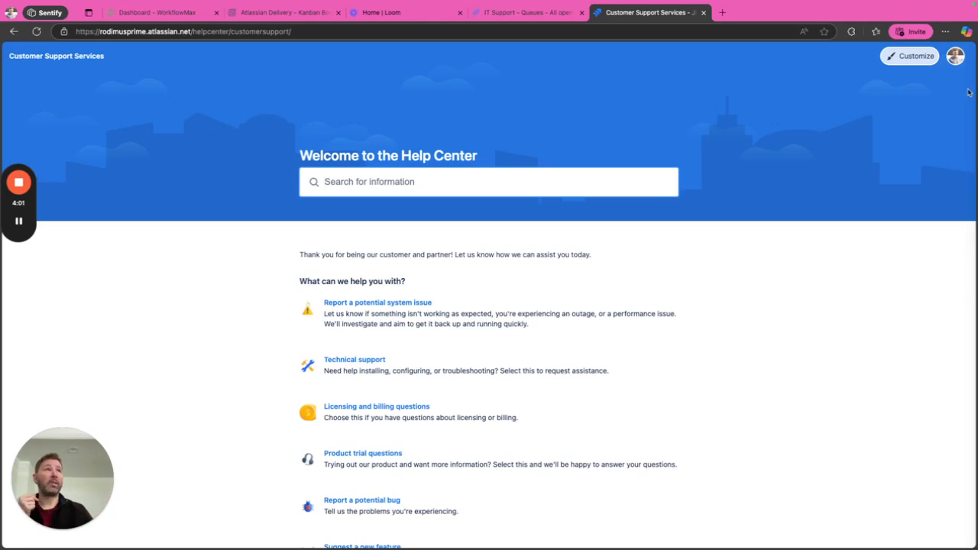
pyautogui.click(915, 56)
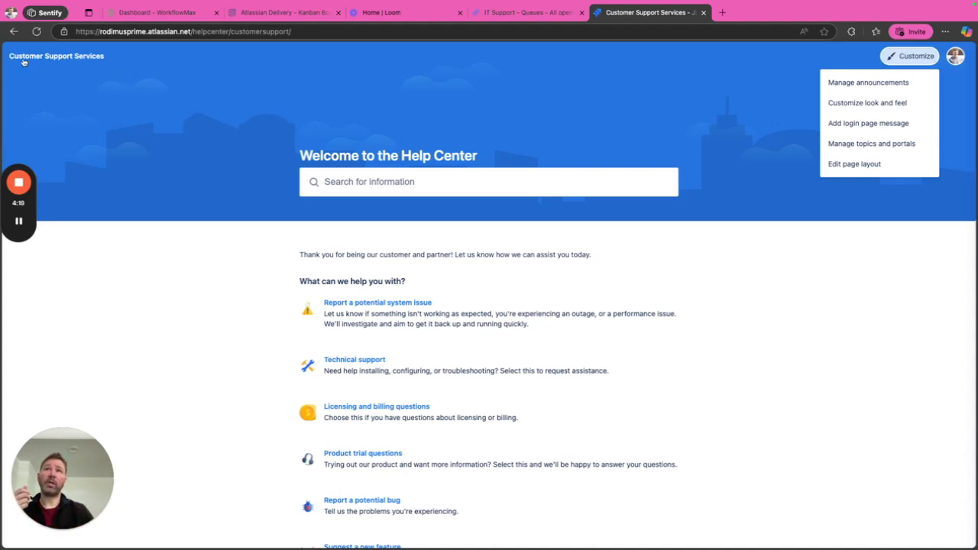
pyautogui.click(870, 102)
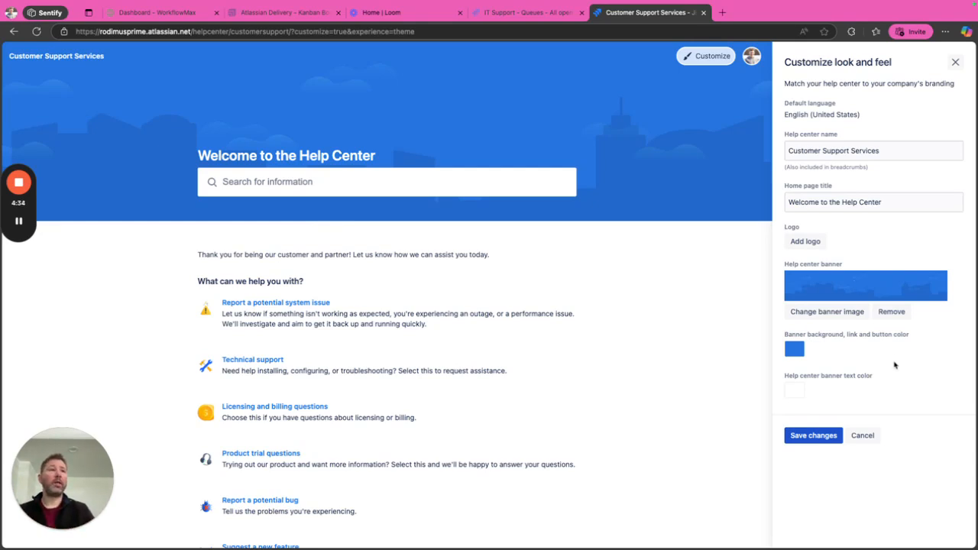
pyautogui.scroll(-1, 895, 365)
pyautogui.scroll(1, 801, 349)
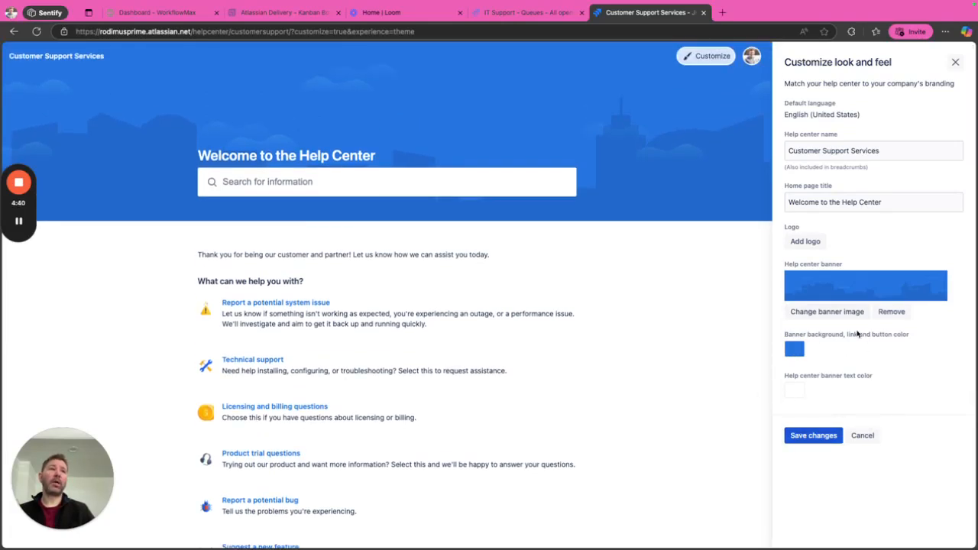
pyautogui.scroll(-1, 825, 371)
pyautogui.scroll(1, 691, 387)
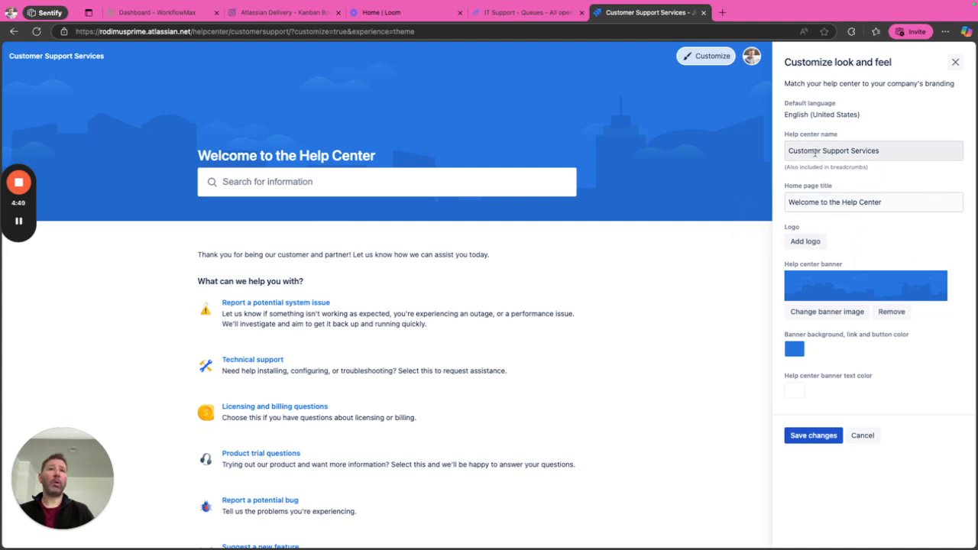
pyautogui.click(910, 56)
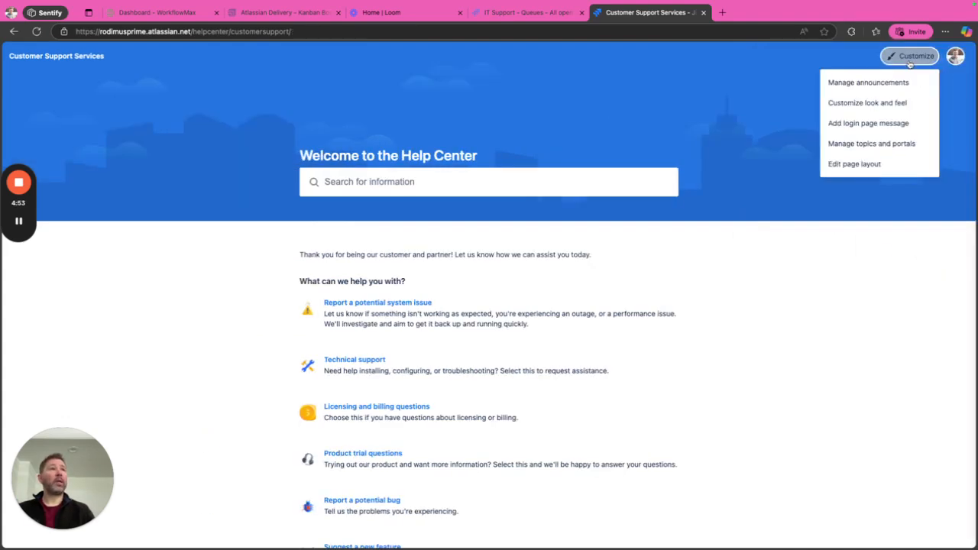
# Go to Manage topics and portals and start a new topic with Create topic.
pyautogui.click(862, 145)
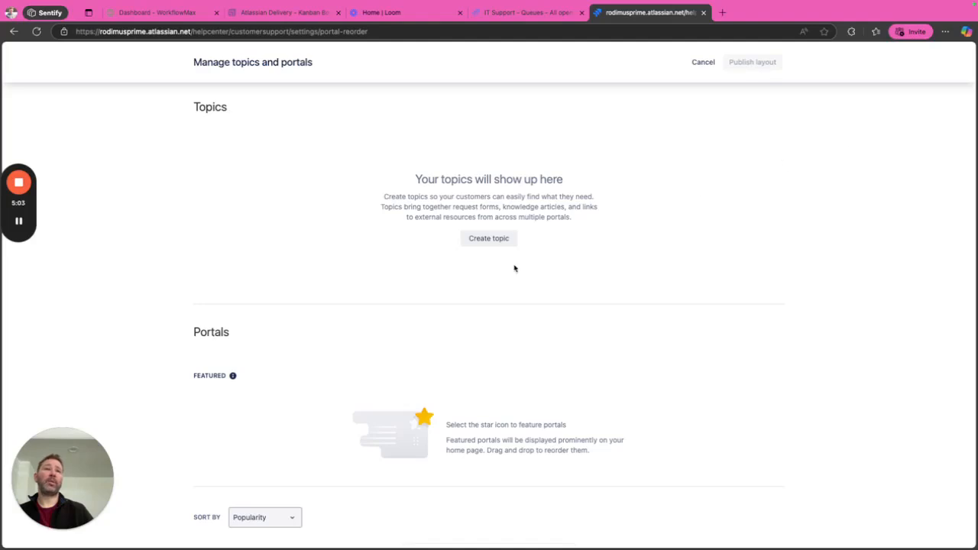
pyautogui.scroll(-3, 515, 271)
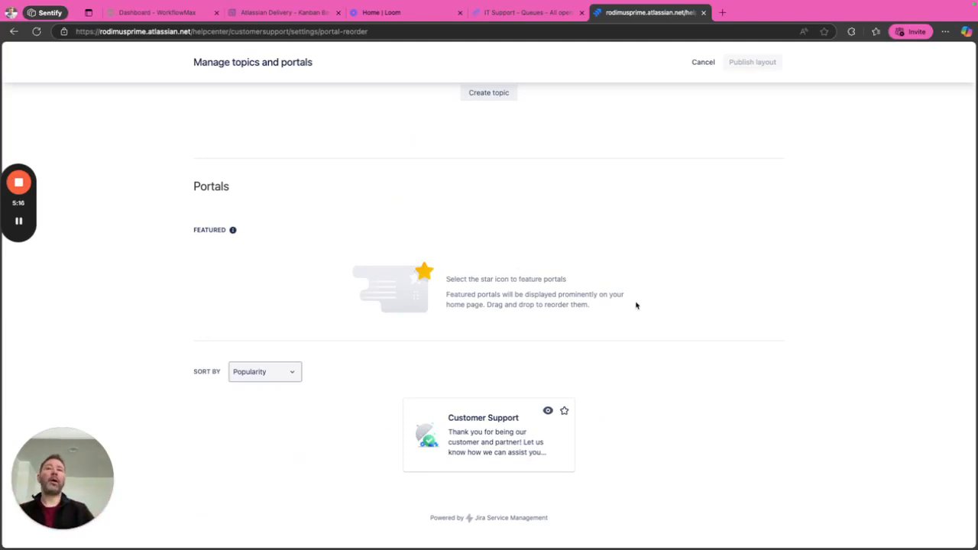
pyautogui.scroll(3, 617, 295)
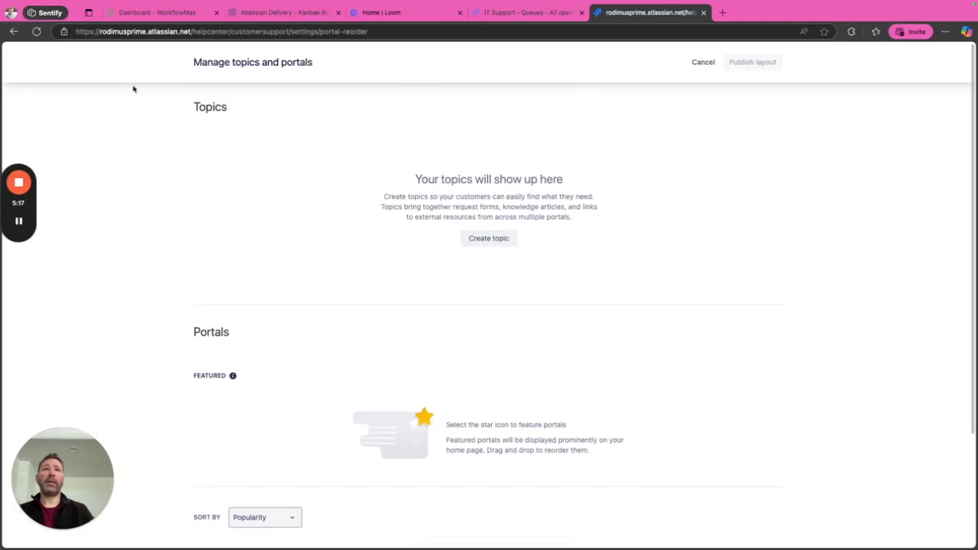
pyautogui.click(497, 239)
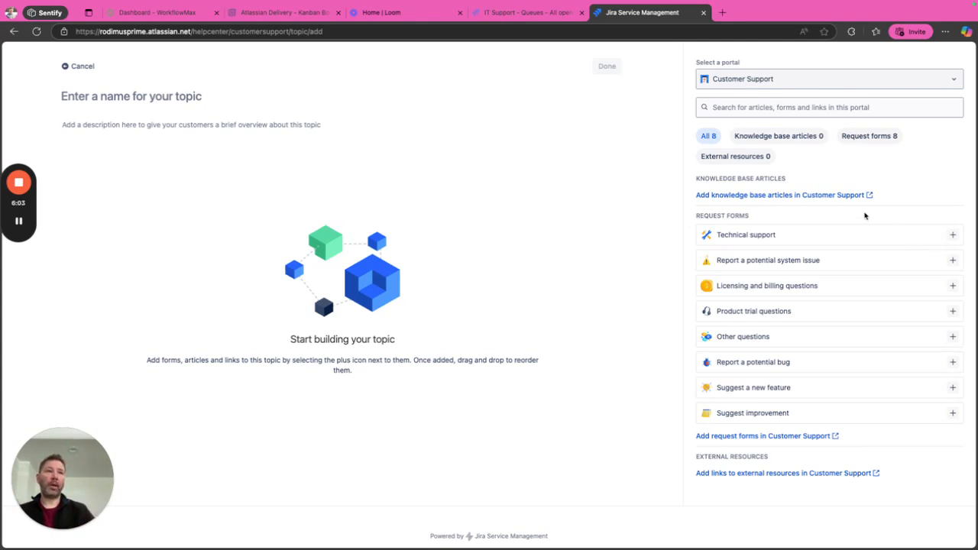
# Add the Technical support and Report a potential bug forms to the new topic.
pyautogui.scroll(-1, 864, 214)
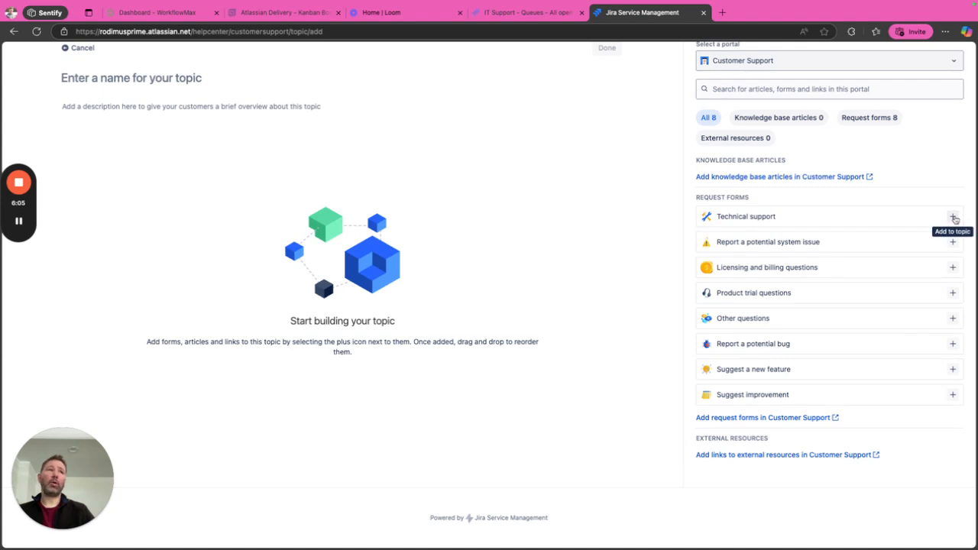
pyautogui.click(953, 216)
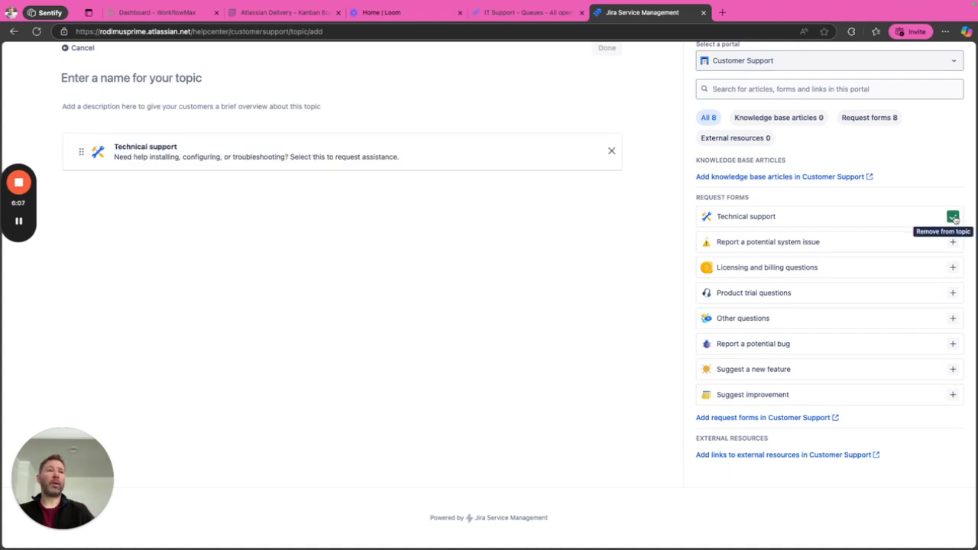
pyautogui.click(954, 344)
pyautogui.scroll(1, 532, 295)
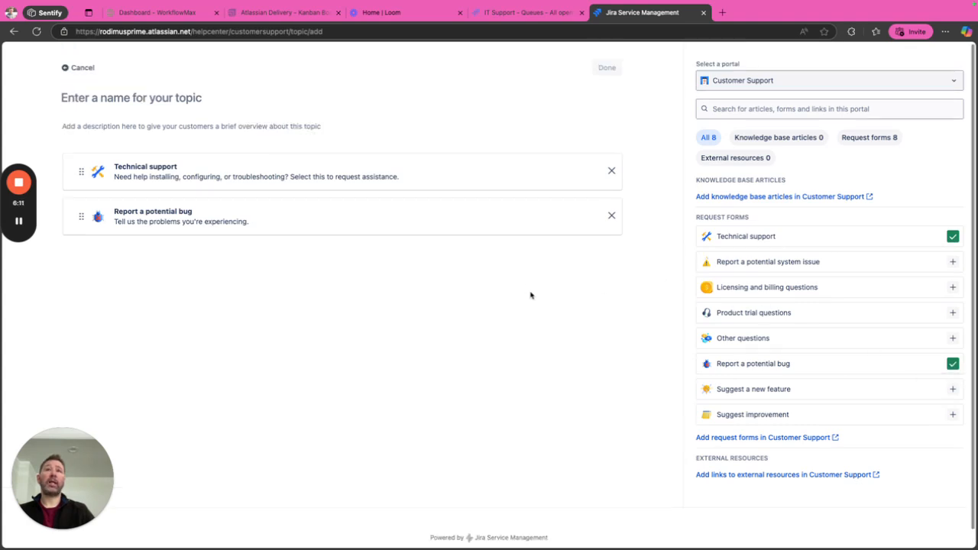
# Name the topic 'Most Used Requests', save it, and publish the topics layout.
pyautogui.click(182, 99)
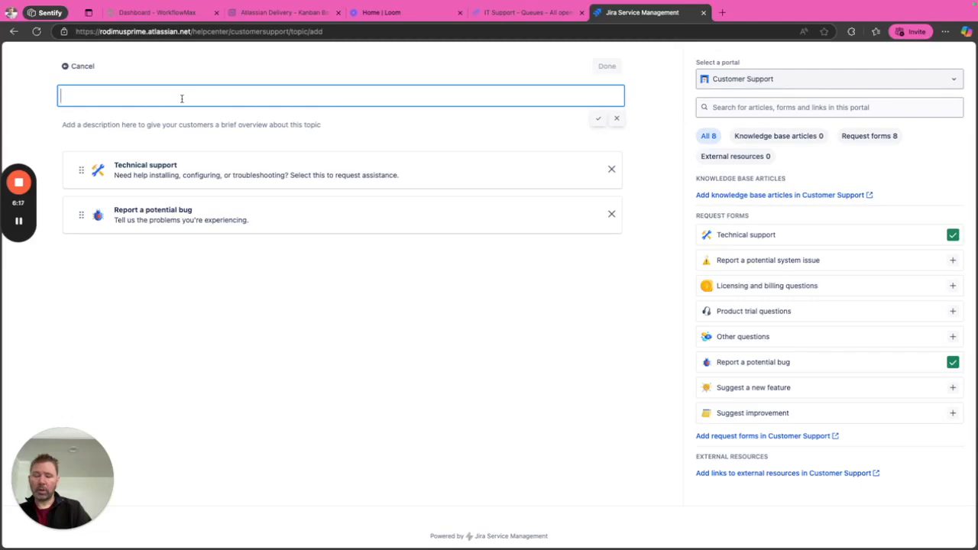
pyautogui.write('Most R')
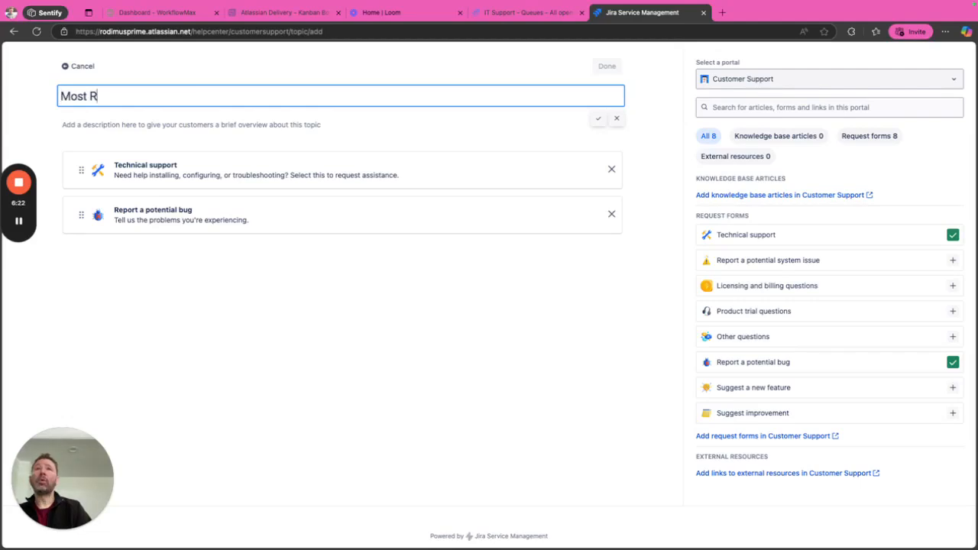
pyautogui.press('BackSpace')
pyautogui.write('u')
pyautogui.press('BackSpace')
pyautogui.write('Used Requests')
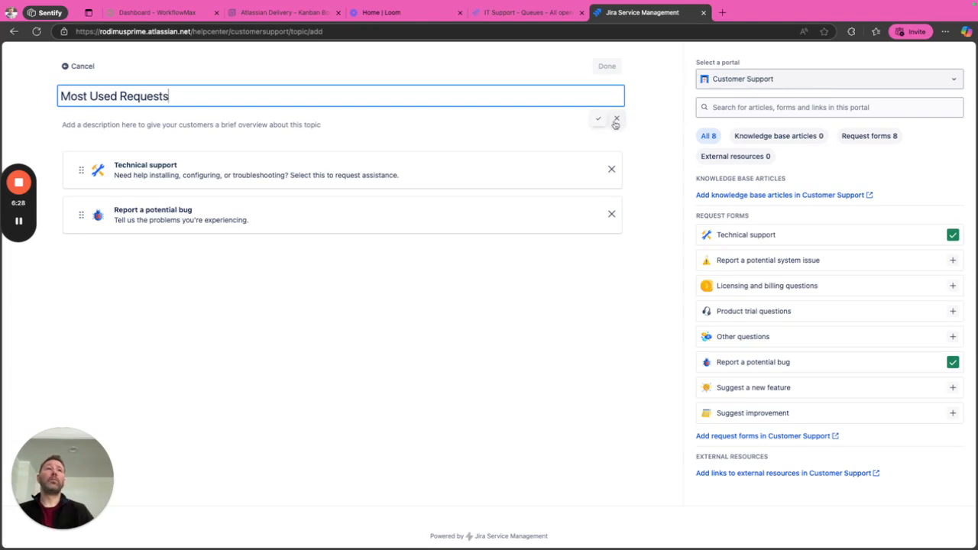
pyautogui.click(599, 119)
pyautogui.click(607, 67)
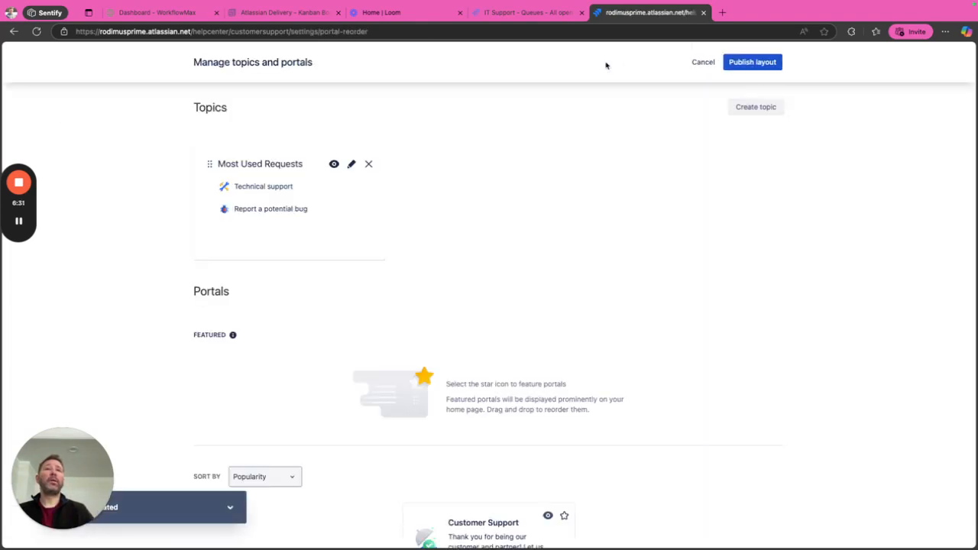
pyautogui.click(746, 64)
# Confirm Publish layout and check that Most Used Requests appears above the request list.
pyautogui.click(542, 131)
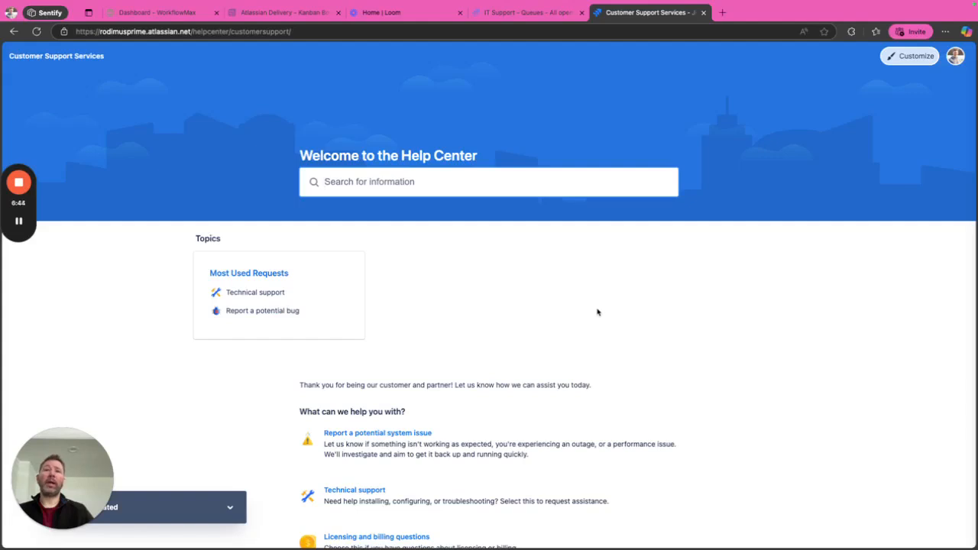
pyautogui.scroll(-3, 598, 311)
pyautogui.scroll(3, 598, 312)
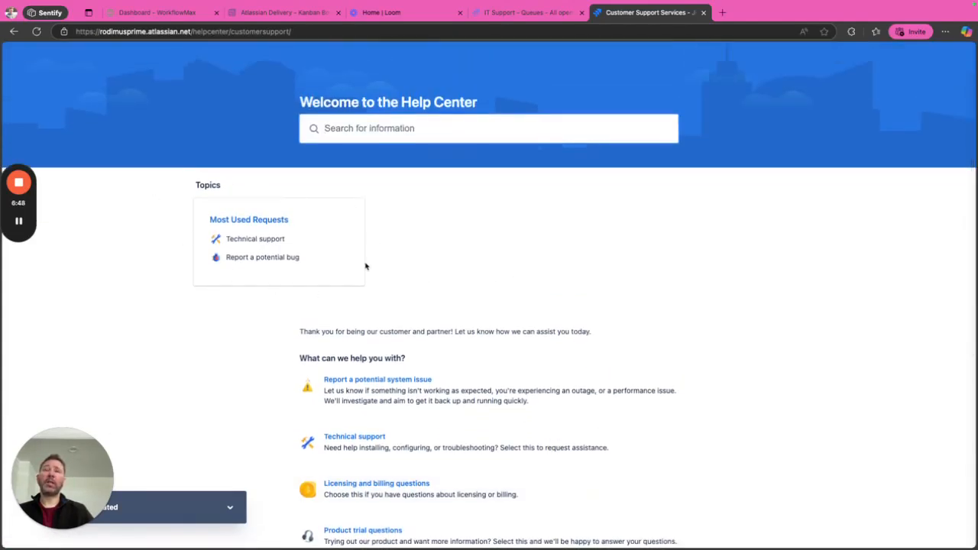
pyautogui.scroll(1, 302, 213)
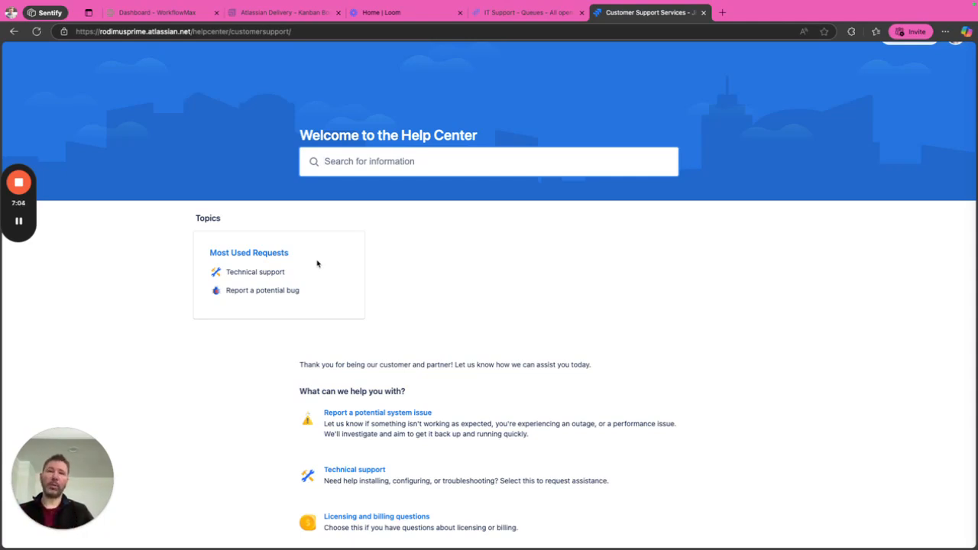
pyautogui.scroll(-1, 495, 307)
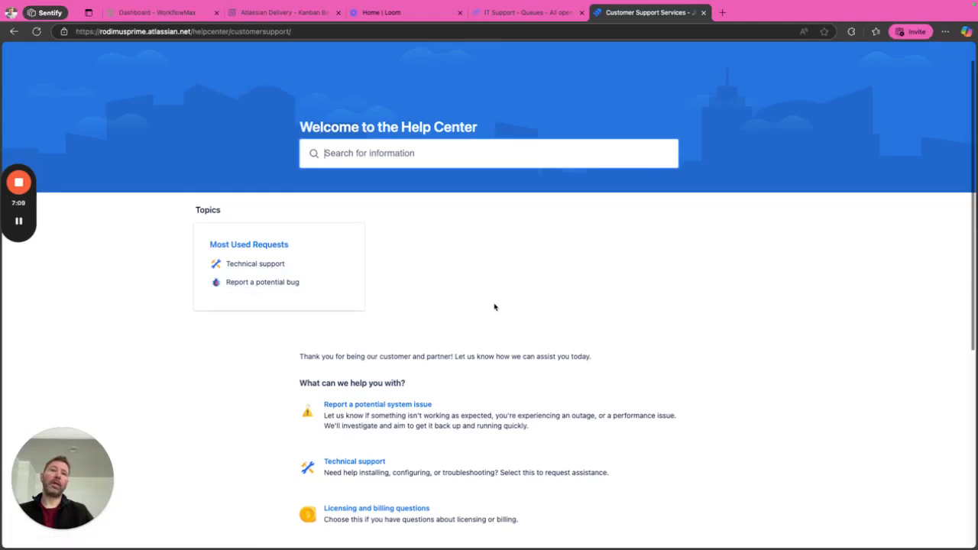
pyautogui.scroll(-3, 495, 307)
pyautogui.scroll(5, 492, 306)
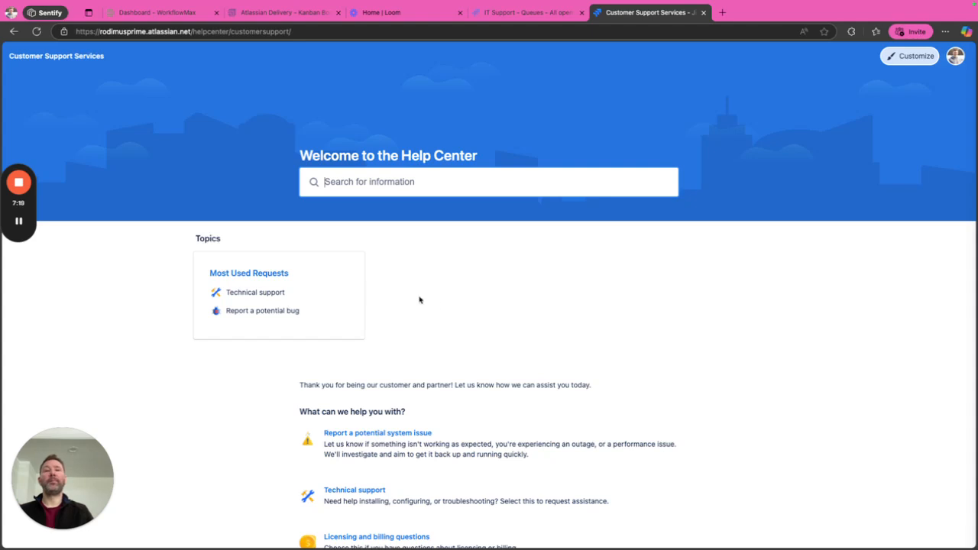
pyautogui.scroll(-1, 451, 309)
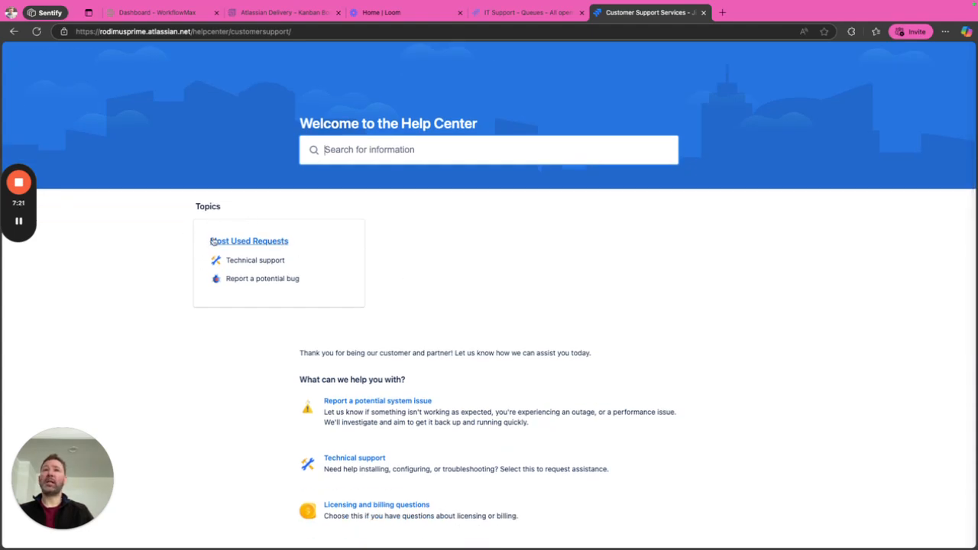
pyautogui.scroll(-10, 451, 271)
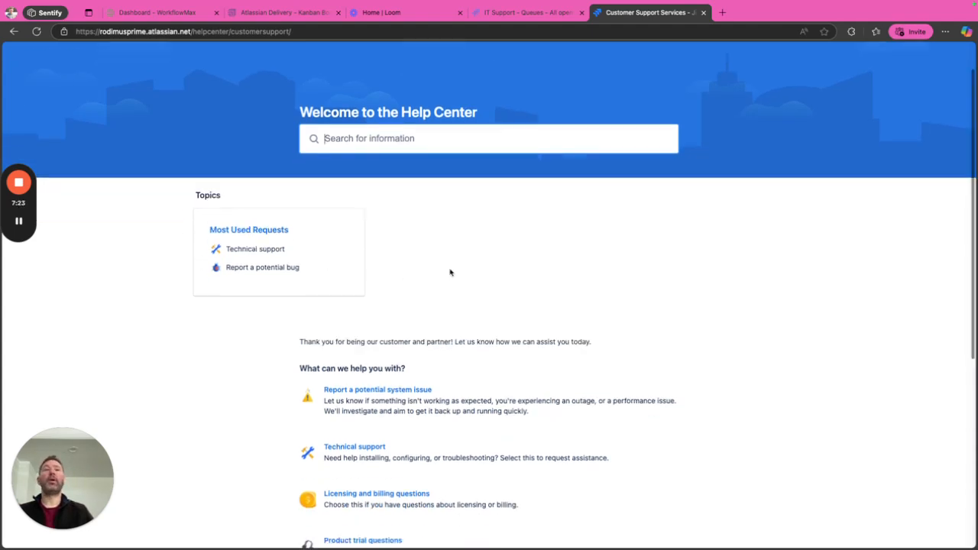
pyautogui.scroll(8, 450, 271)
pyautogui.scroll(2, 451, 273)
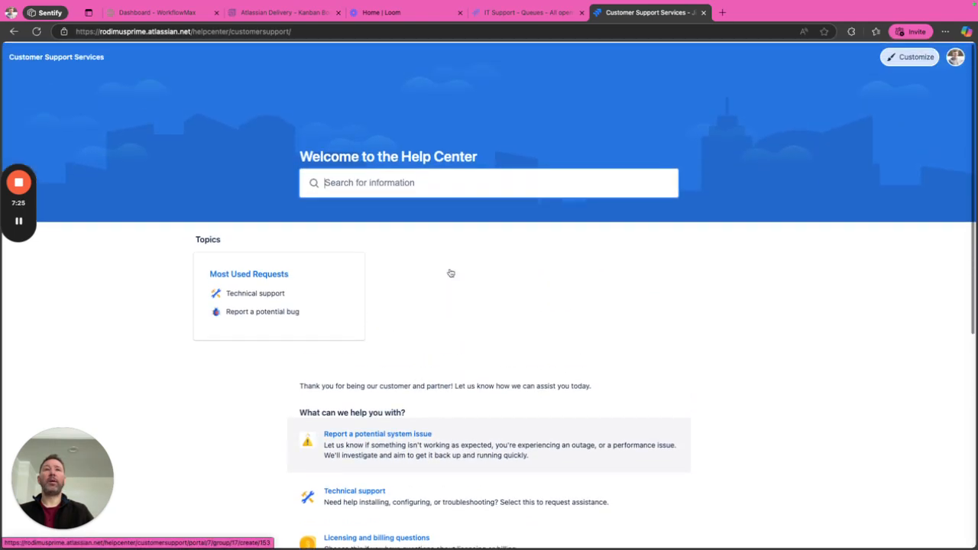
pyautogui.click(391, 184)
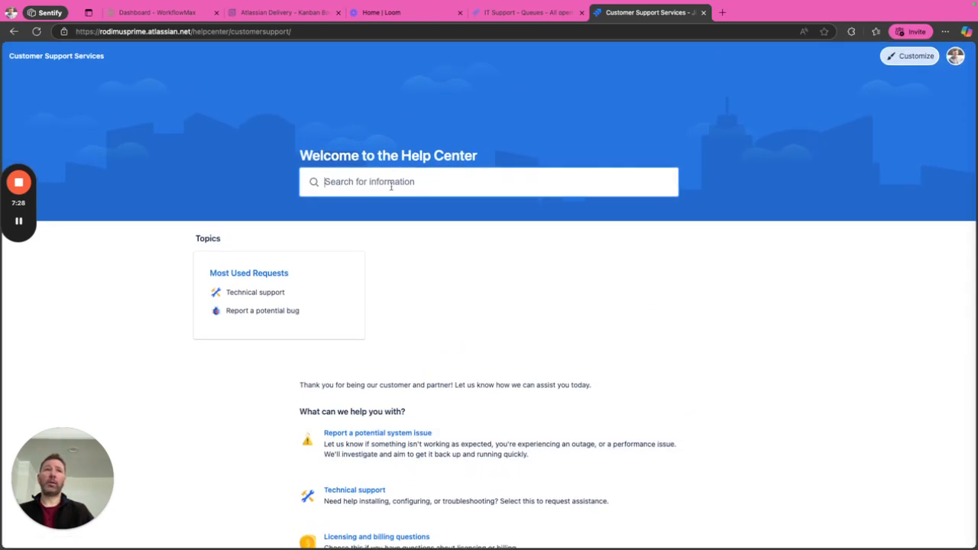
# In the page layout editor, move the Topics section above Announcements, under the welcome banner.
pyautogui.click(910, 56)
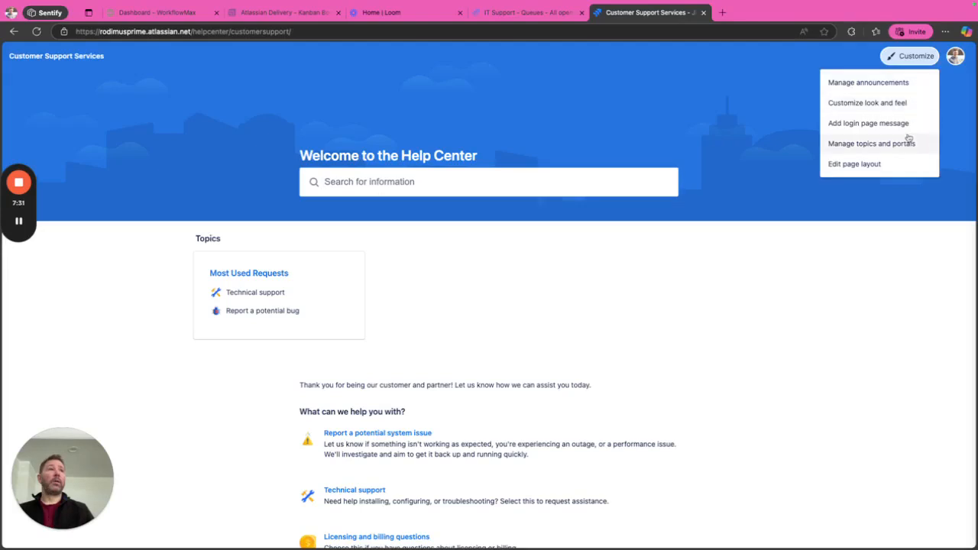
pyautogui.click(902, 170)
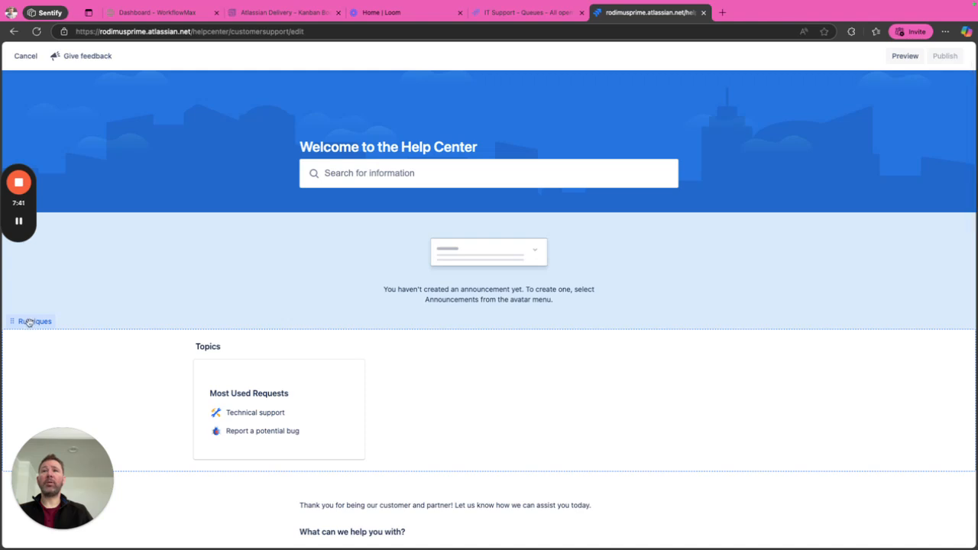
pyautogui.moveTo(14, 322); pyautogui.dragTo(68, 285)
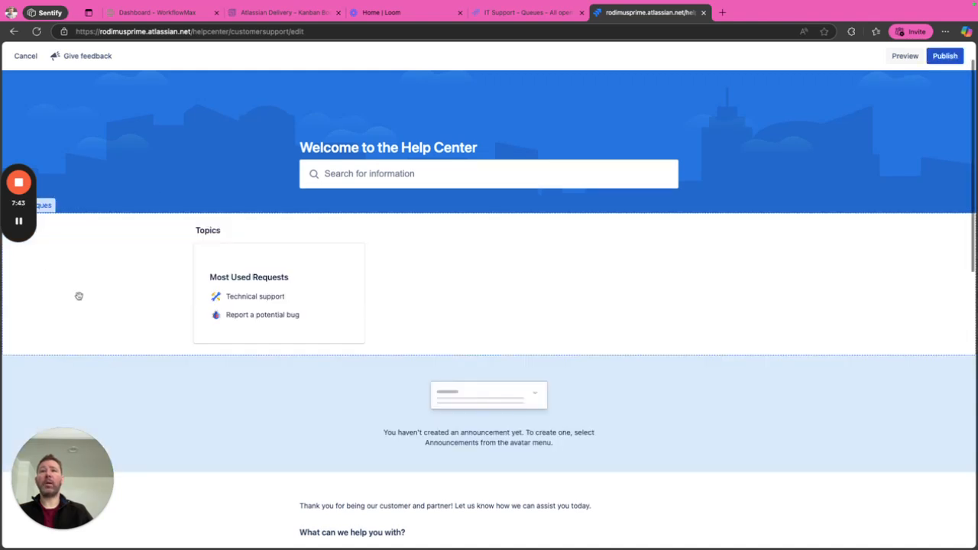
pyautogui.scroll(-3, 90, 304)
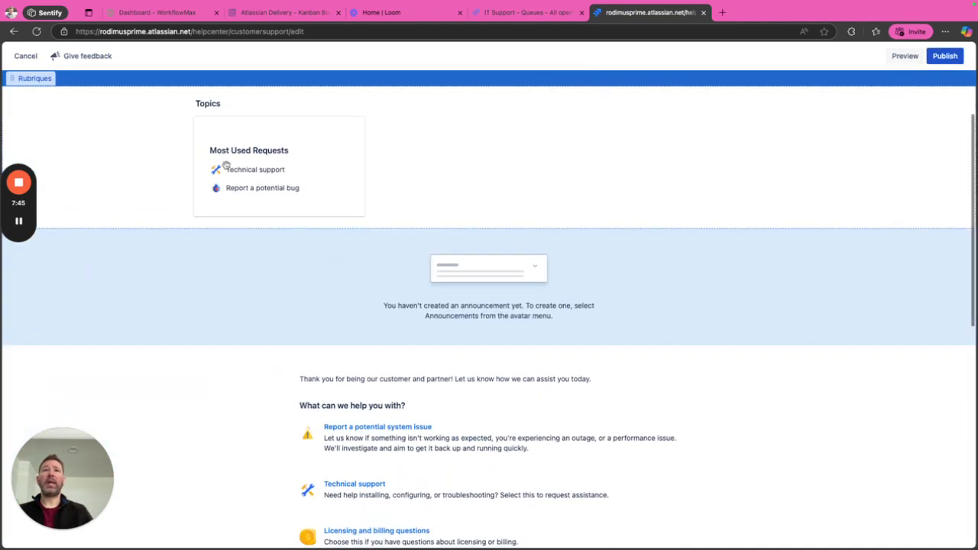
pyautogui.scroll(3, 515, 175)
pyautogui.scroll(-2, 691, 336)
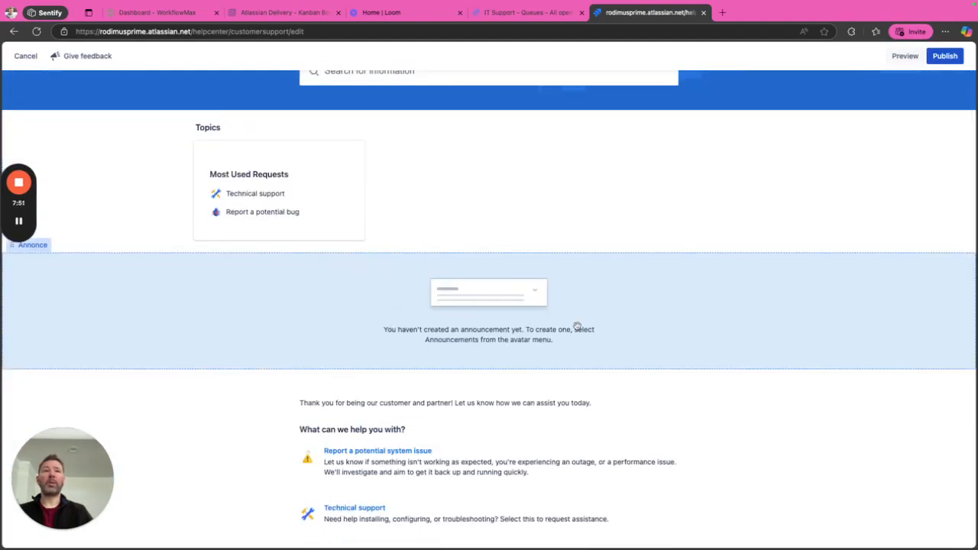
pyautogui.scroll(-5, 577, 326)
pyautogui.scroll(-5, 578, 327)
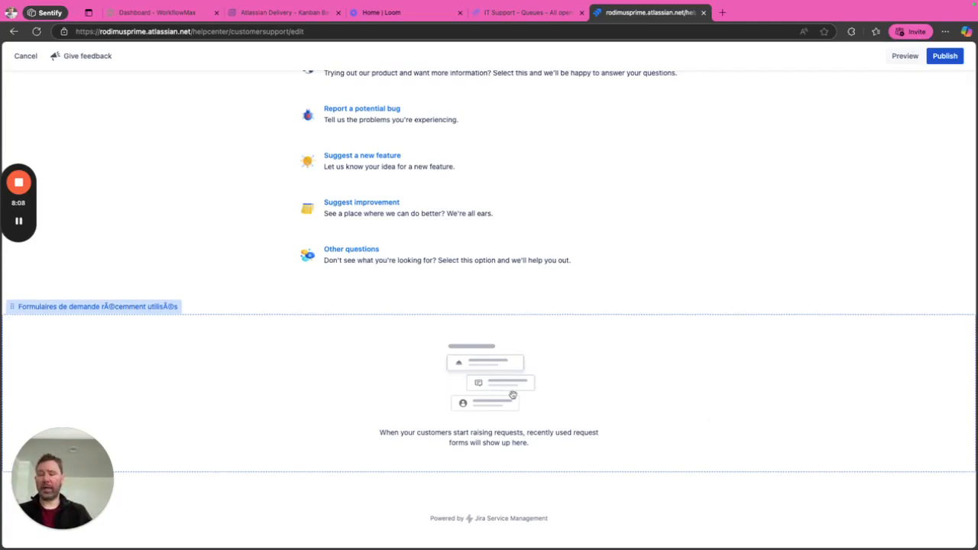
pyautogui.scroll(10, 513, 395)
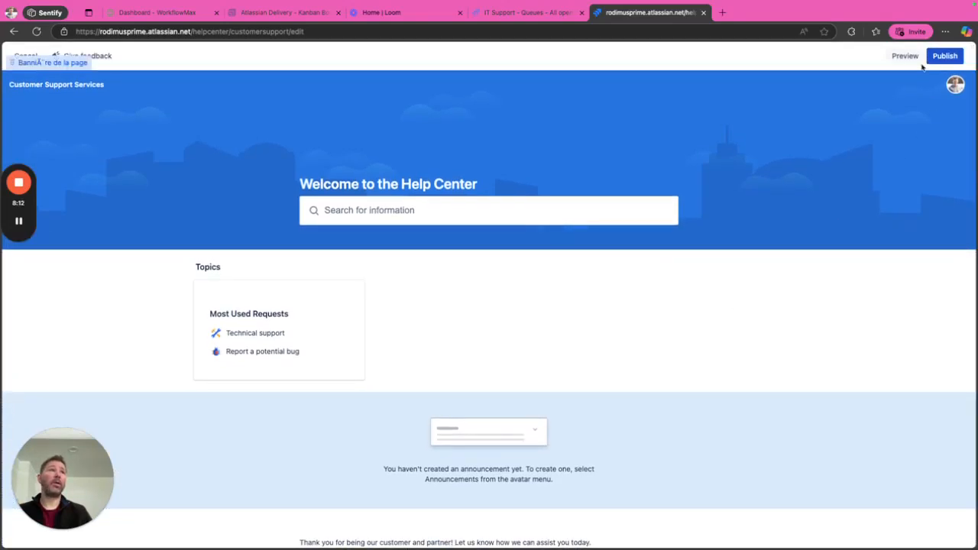
# Preview the rearranged page layout, then publish it.
pyautogui.click(906, 56)
pyautogui.scroll(-5, 706, 279)
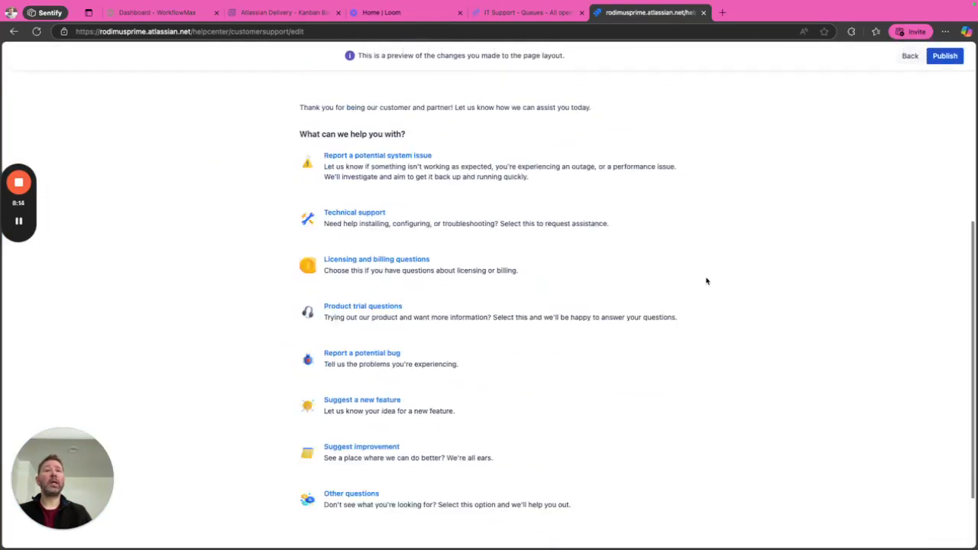
pyautogui.scroll(5, 707, 281)
pyautogui.click(946, 58)
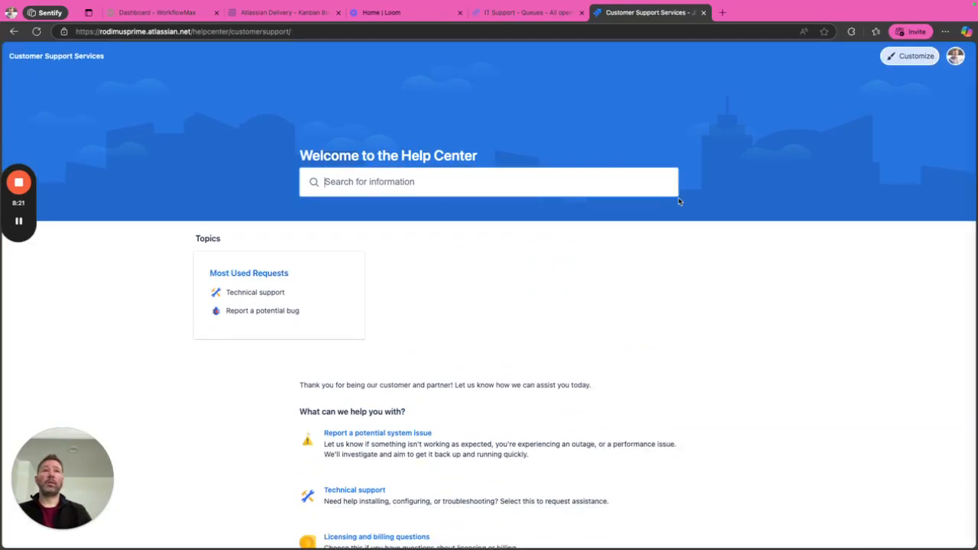
pyautogui.scroll(-3, 711, 214)
pyautogui.scroll(-2, 732, 223)
pyautogui.scroll(5, 731, 223)
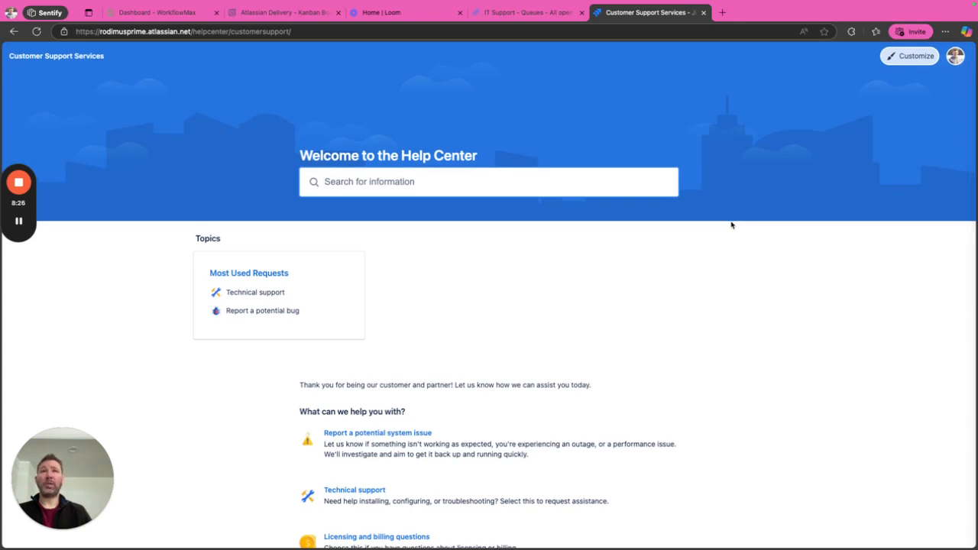
# Choose View all help centers from the avatar menu.
pyautogui.click(927, 62)
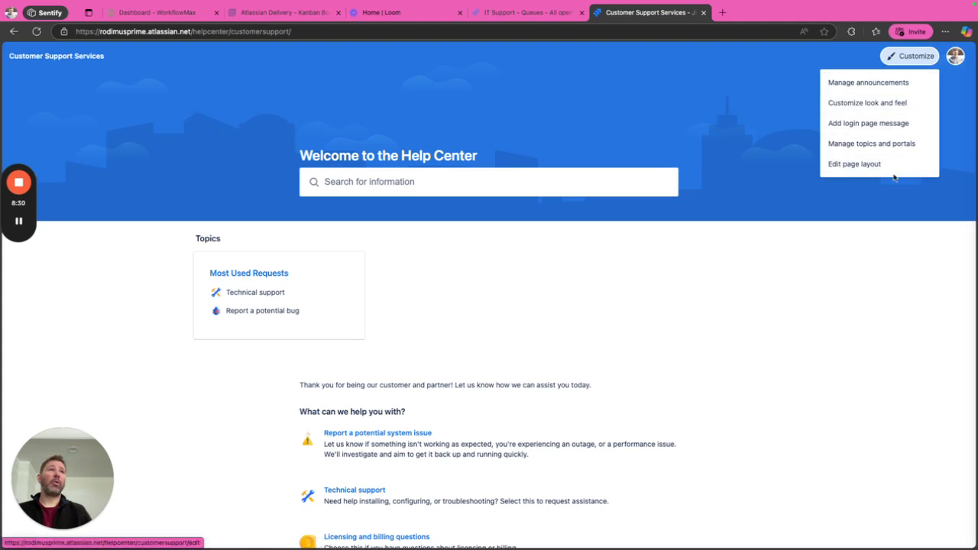
pyautogui.click(956, 62)
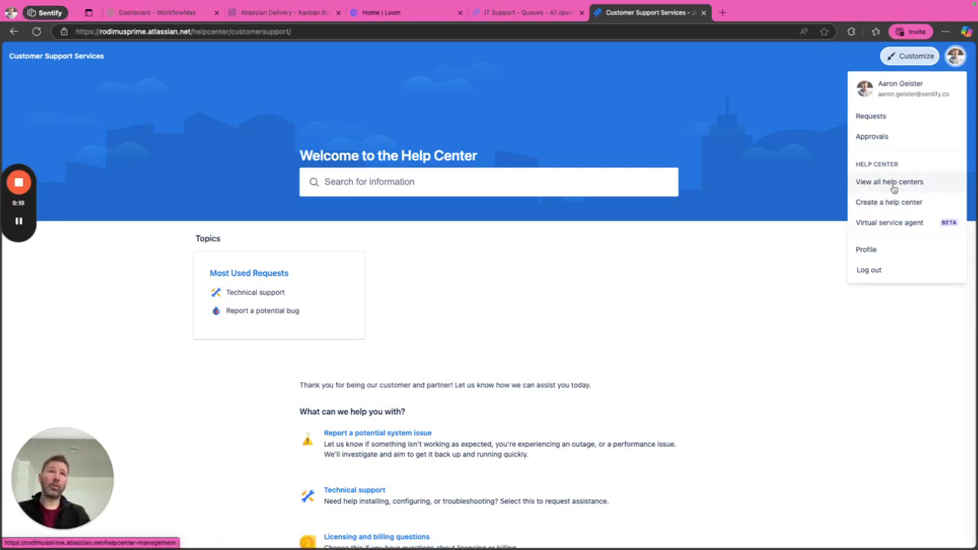
pyautogui.moveTo(791, 5)
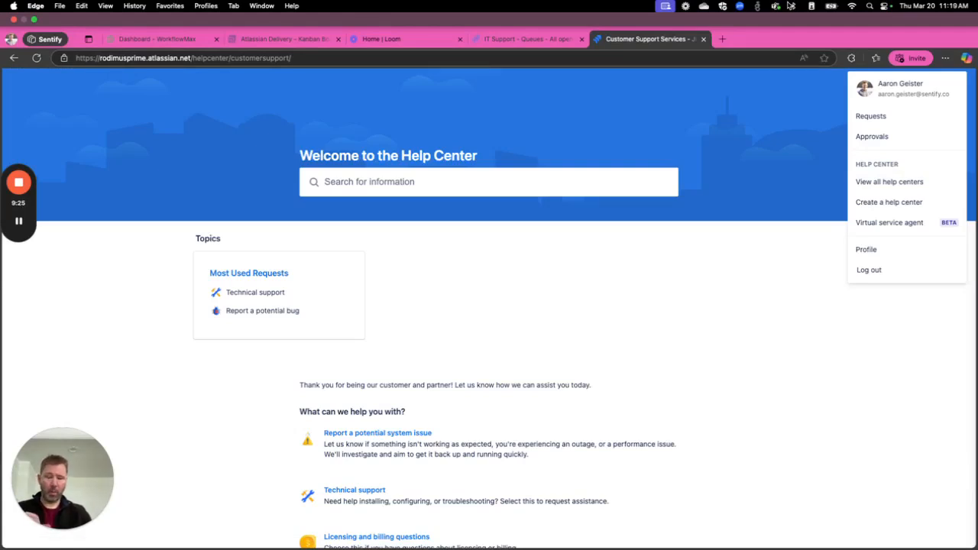
pyautogui.click(890, 182)
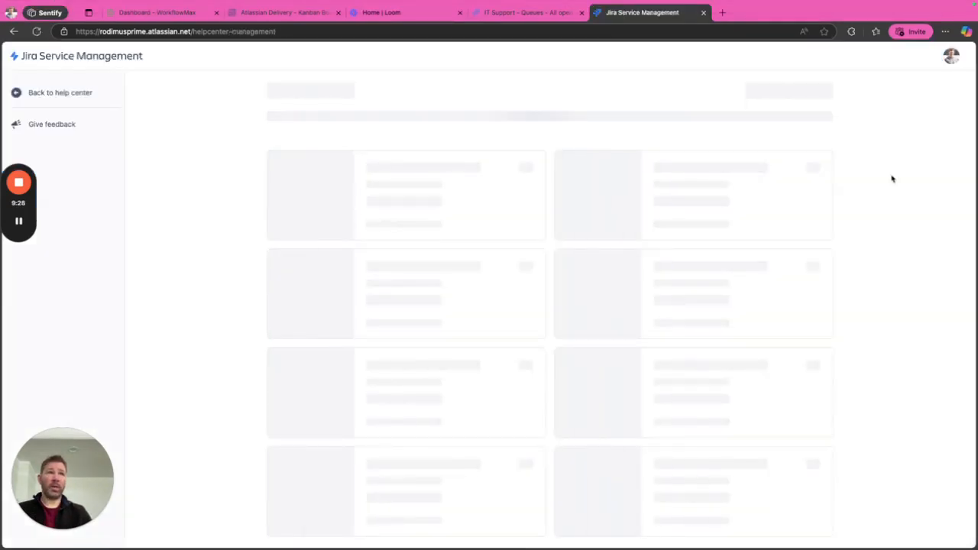